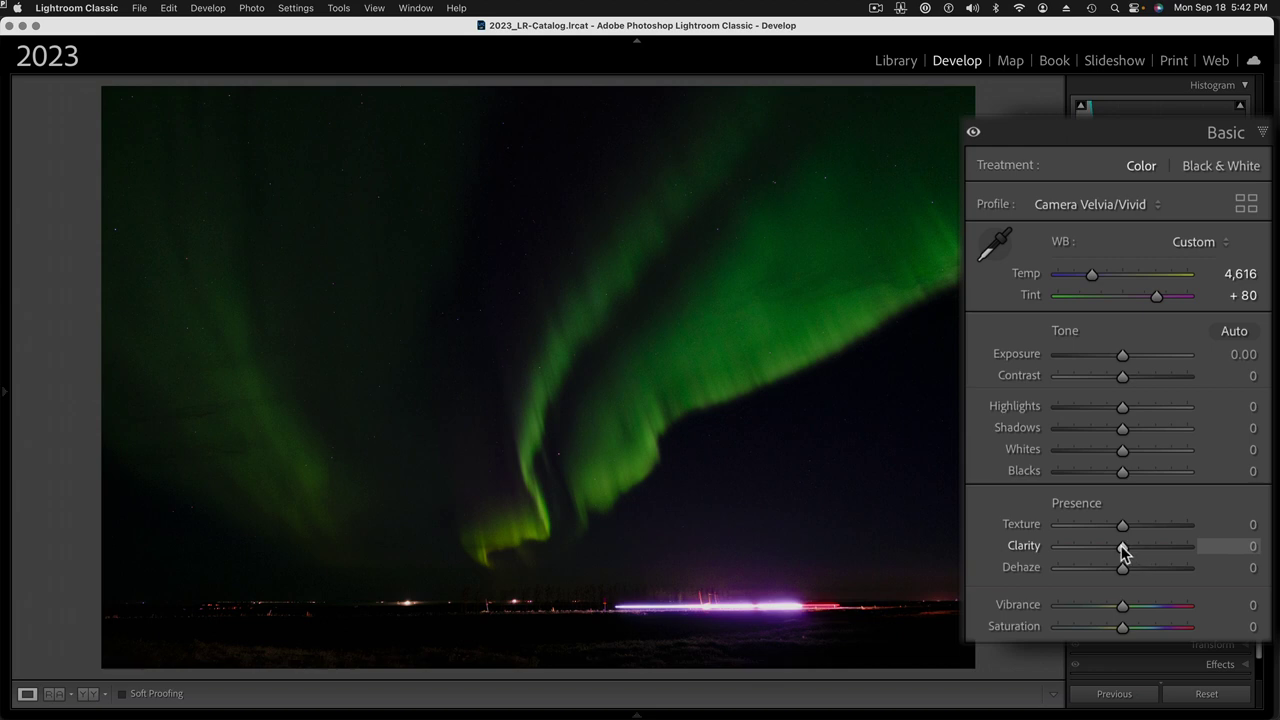
Boost Clarity to +68 and Vibrance to +53, and fine-tune white balance to Temp 4,612, Tint +93.
{"action": "left_click_drag", "start_coordinate": [1123, 550], "coordinate": [1168, 558]}
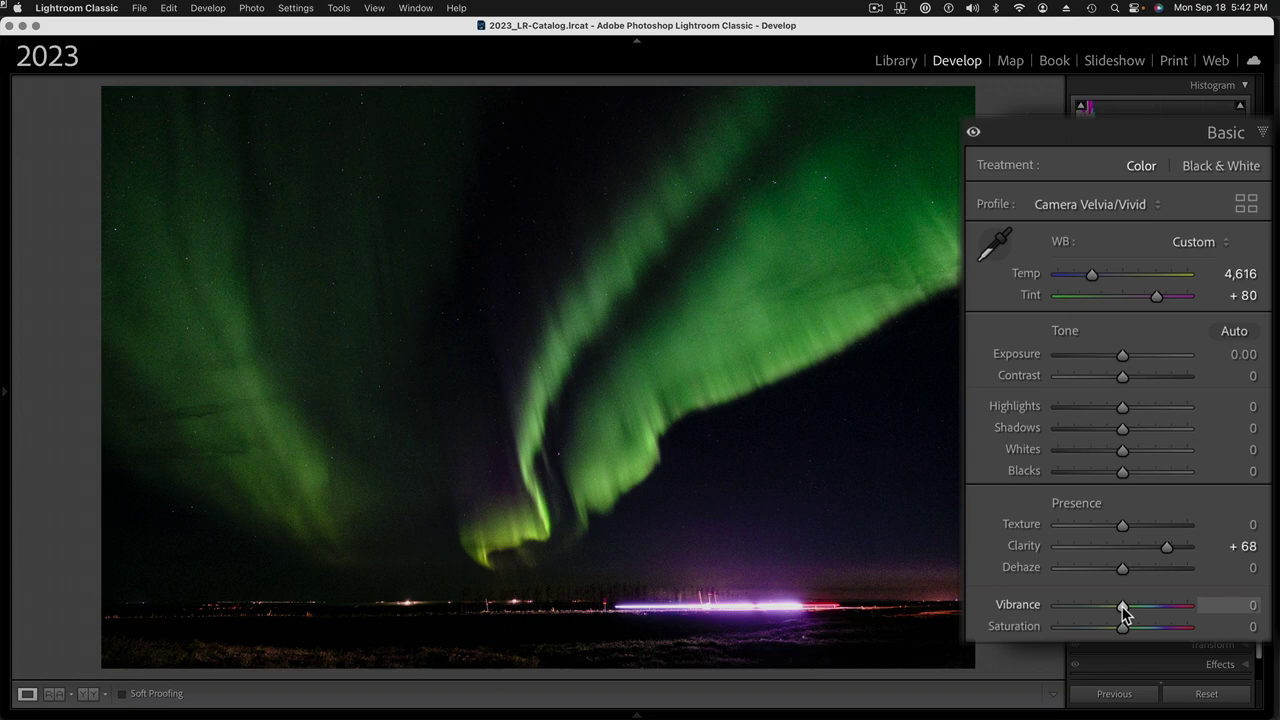
{"action": "left_click_drag", "start_coordinate": [1120, 606], "coordinate": [1157, 608]}
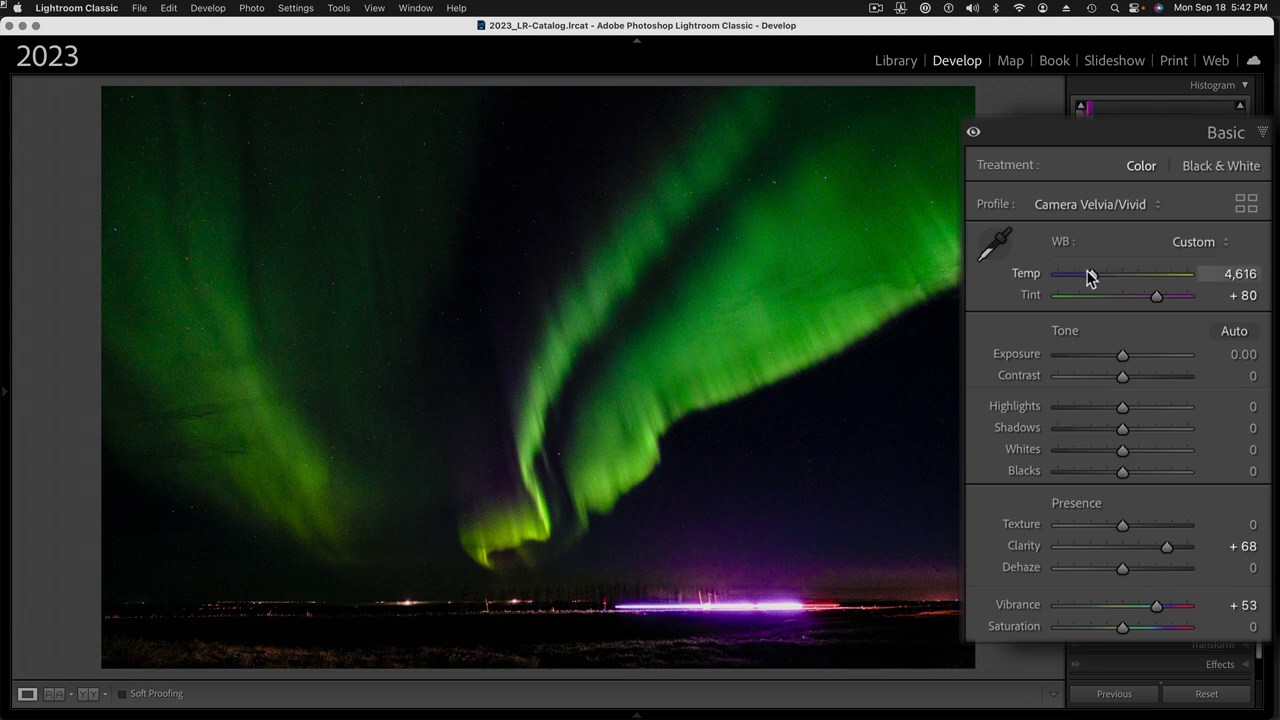
{"action": "left_click_drag", "start_coordinate": [1093, 279], "coordinate": [1089, 279]}
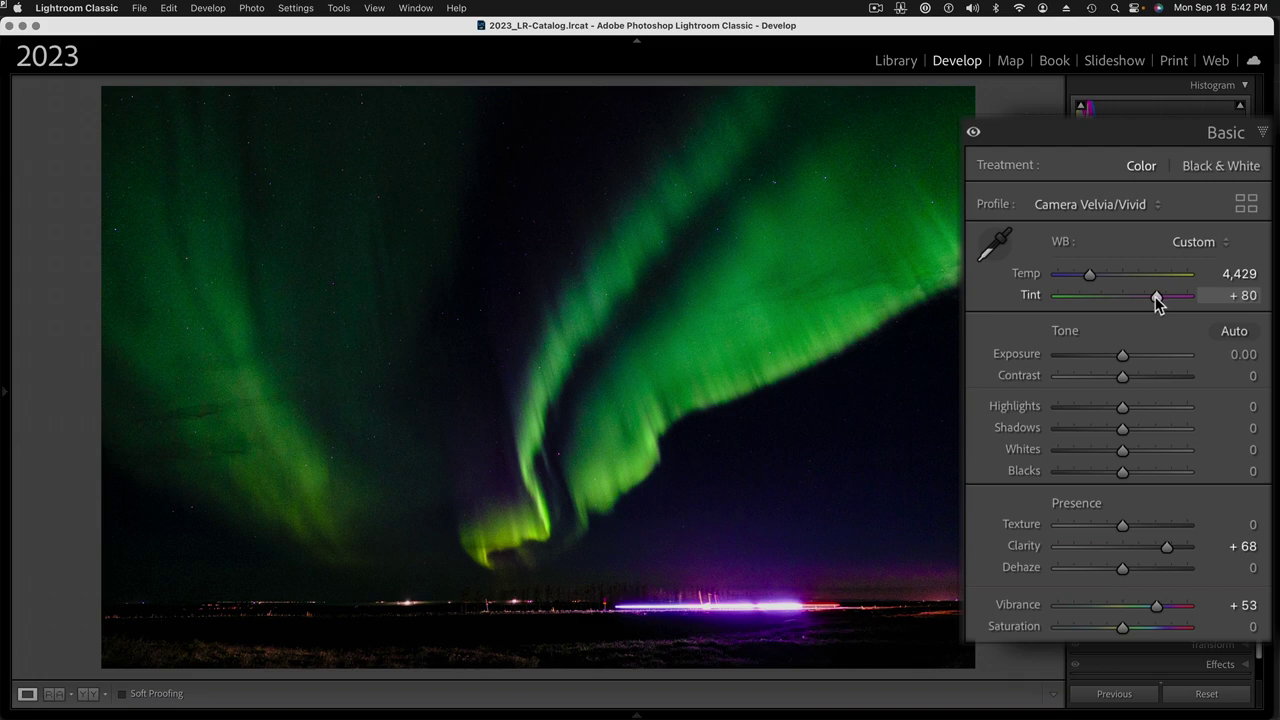
{"action": "left_click_drag", "start_coordinate": [1157, 303], "coordinate": [1165, 305]}
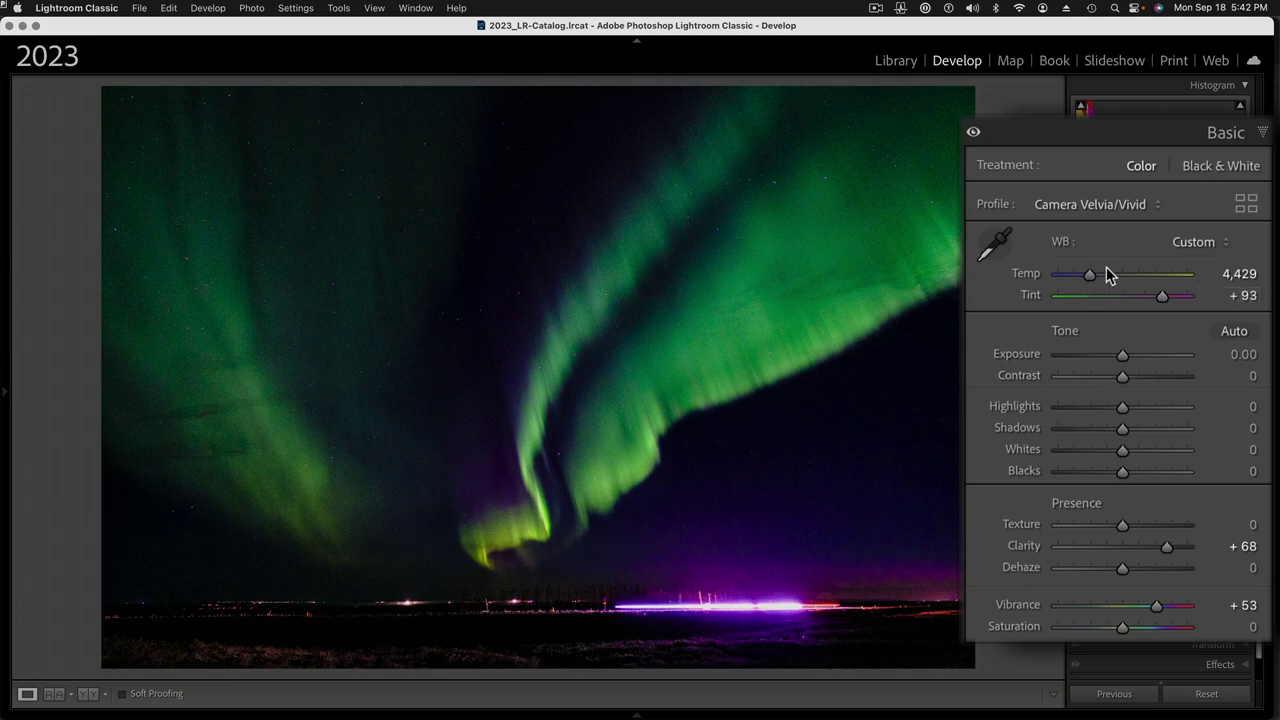
{"action": "left_click_drag", "start_coordinate": [1089, 276], "coordinate": [1093, 281]}
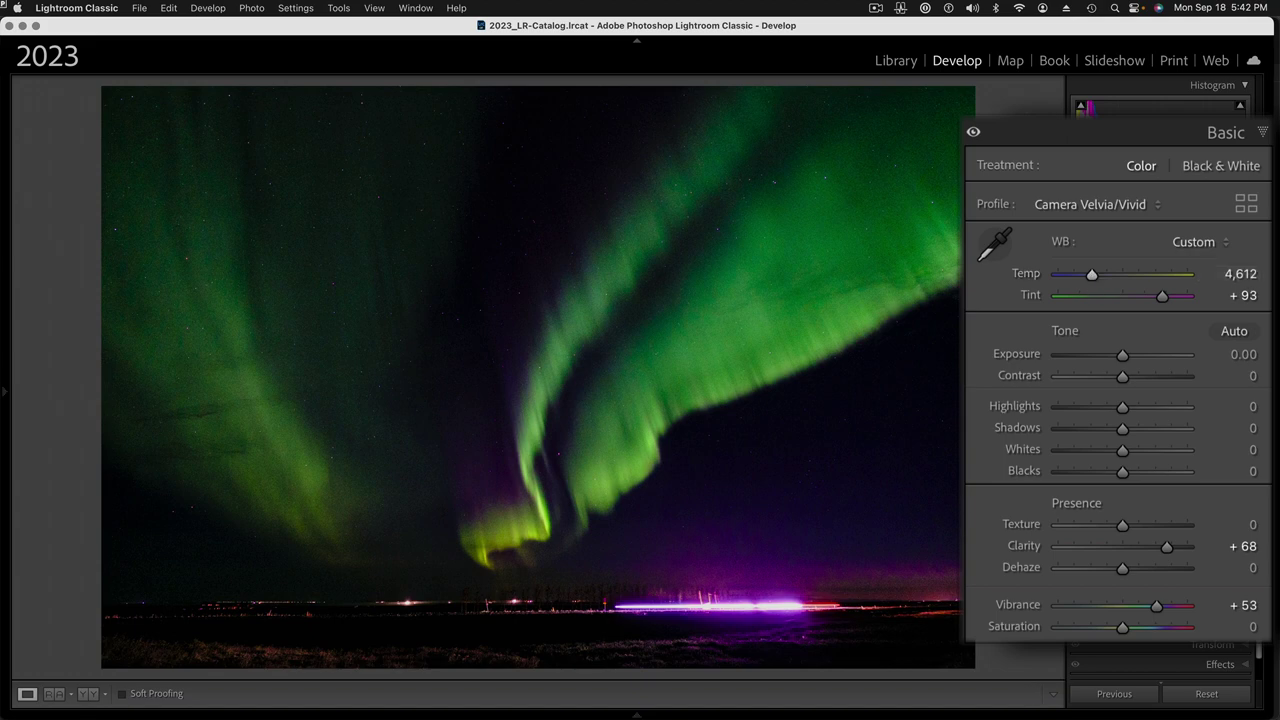
Set HSL Luminance Blue +13 and Purple +100, and Saturation Red +21, Blue +9, Purple +52.
{"action": "key", "text": "super+3"}
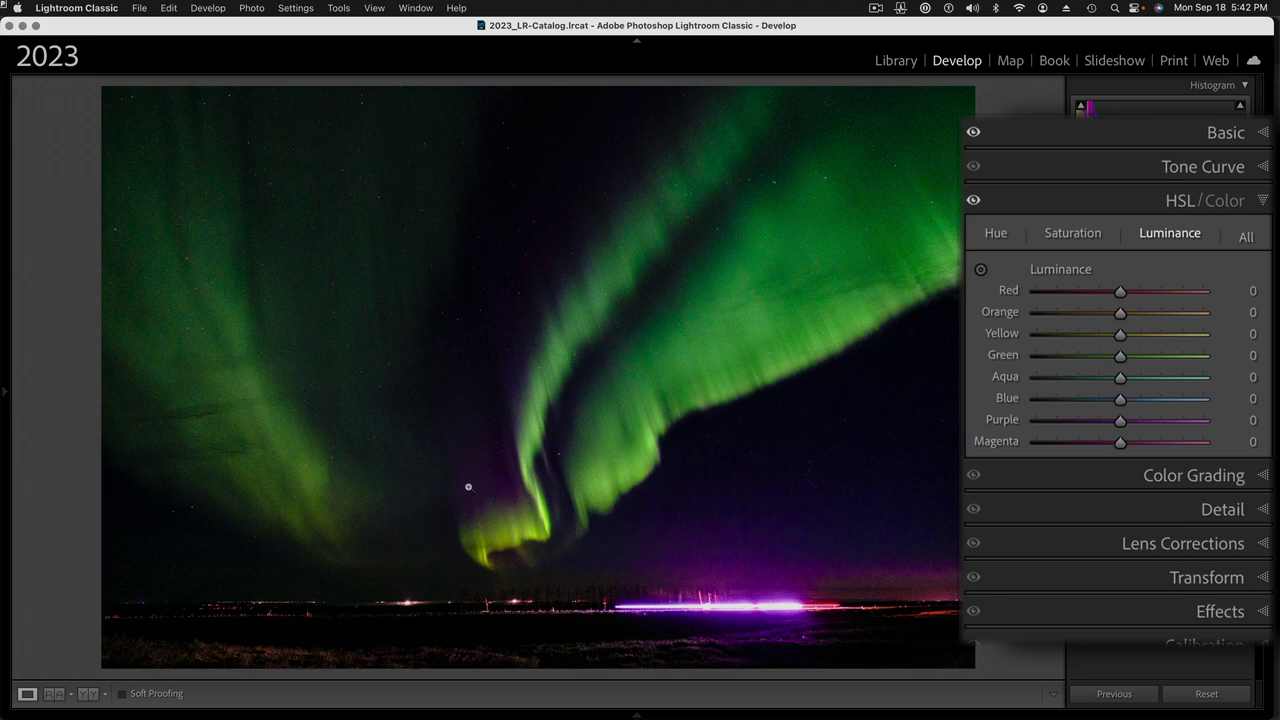
{"action": "left_click", "coordinate": [981, 270]}
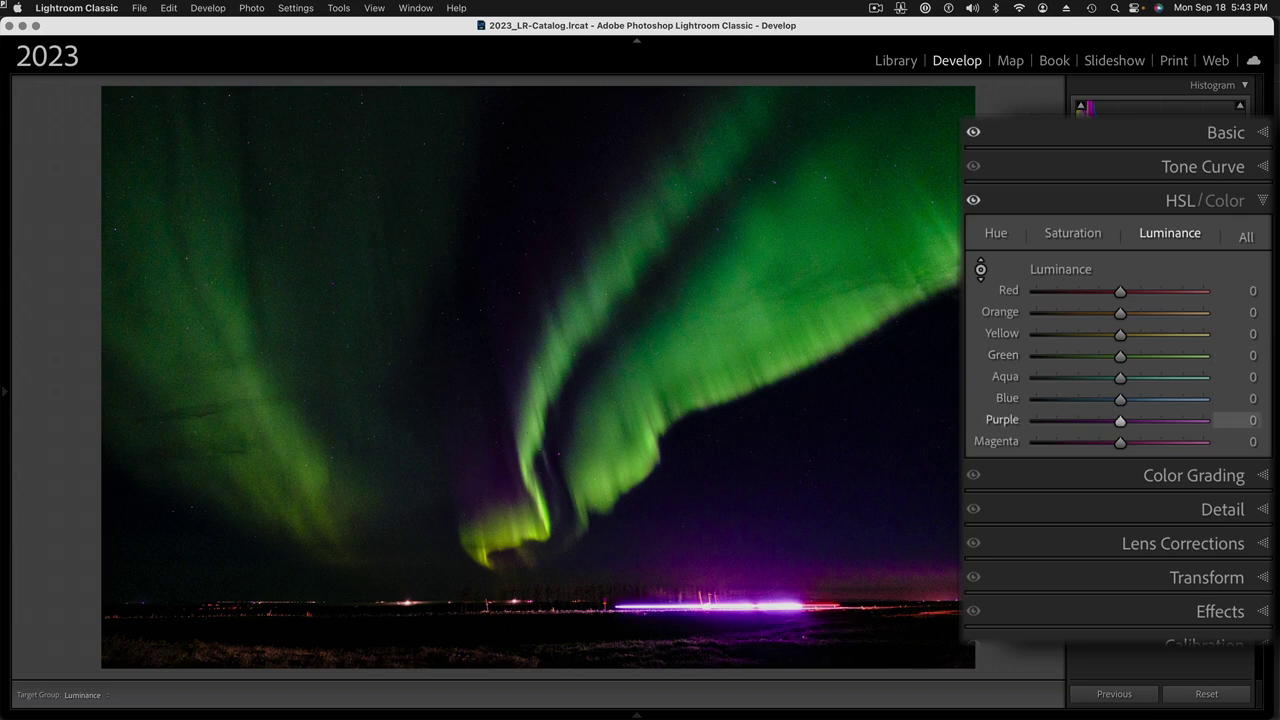
{"action": "left_click_drag", "start_coordinate": [700, 600], "coordinate": [700, 564]}
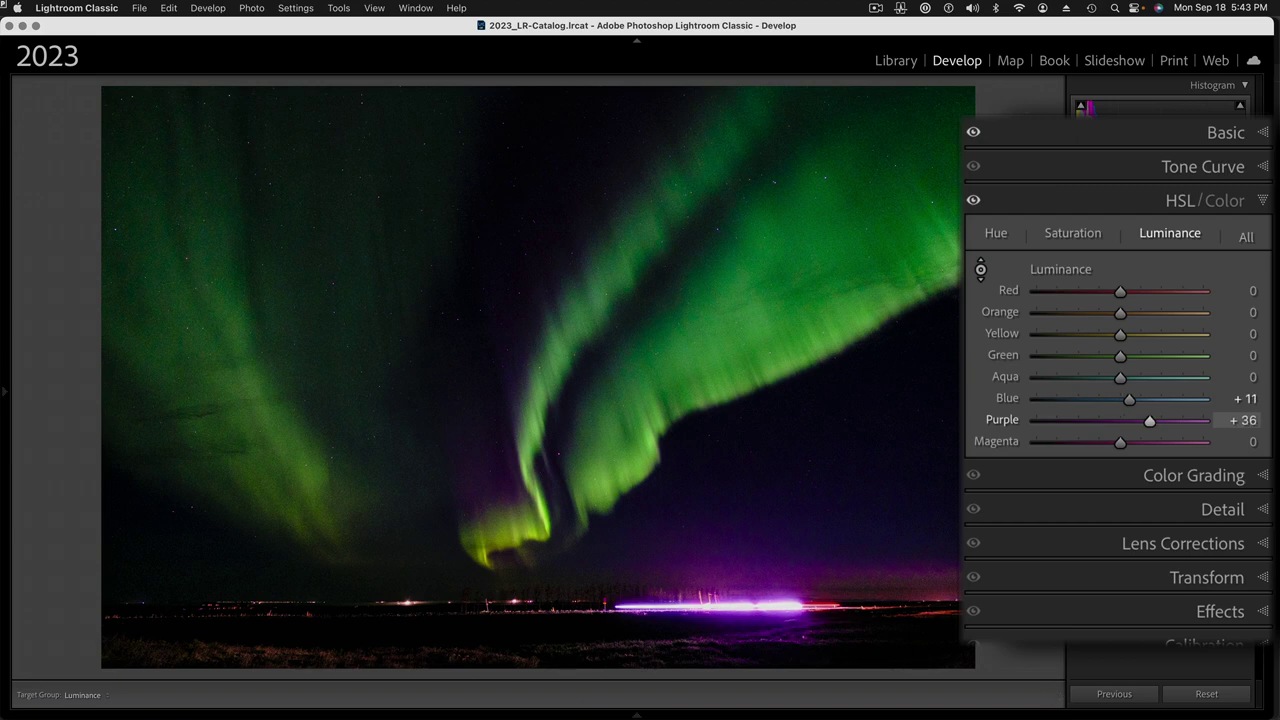
{"action": "key", "text": "Up"}
{"action": "key", "text": "Up"}
{"action": "key", "text": "Up"}
{"action": "key", "text": "Up"}
{"action": "key", "text": "Down"}
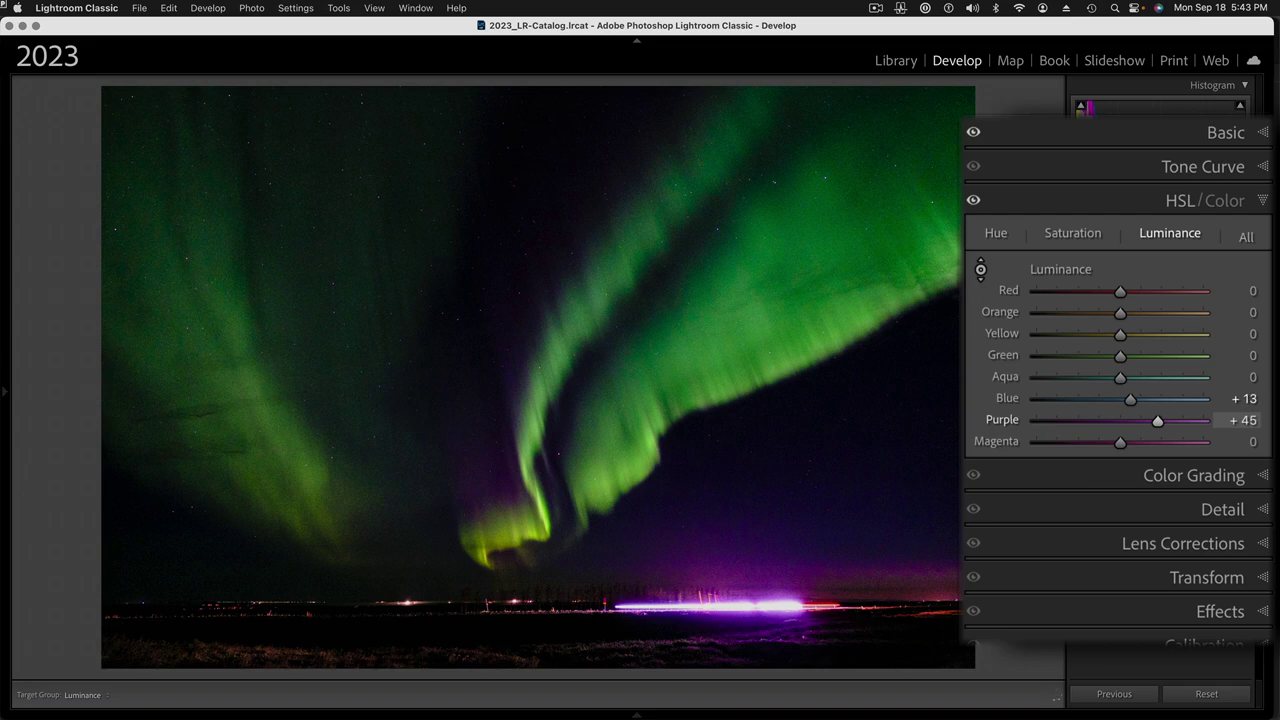
{"action": "key", "text": "shift+Up"}
{"action": "key", "text": "shift+Up"}
{"action": "key", "text": "shift+Up"}
{"action": "key", "text": "shift+Up"}
{"action": "key", "text": "shift+Up"}
{"action": "key", "text": "shift+Up"}
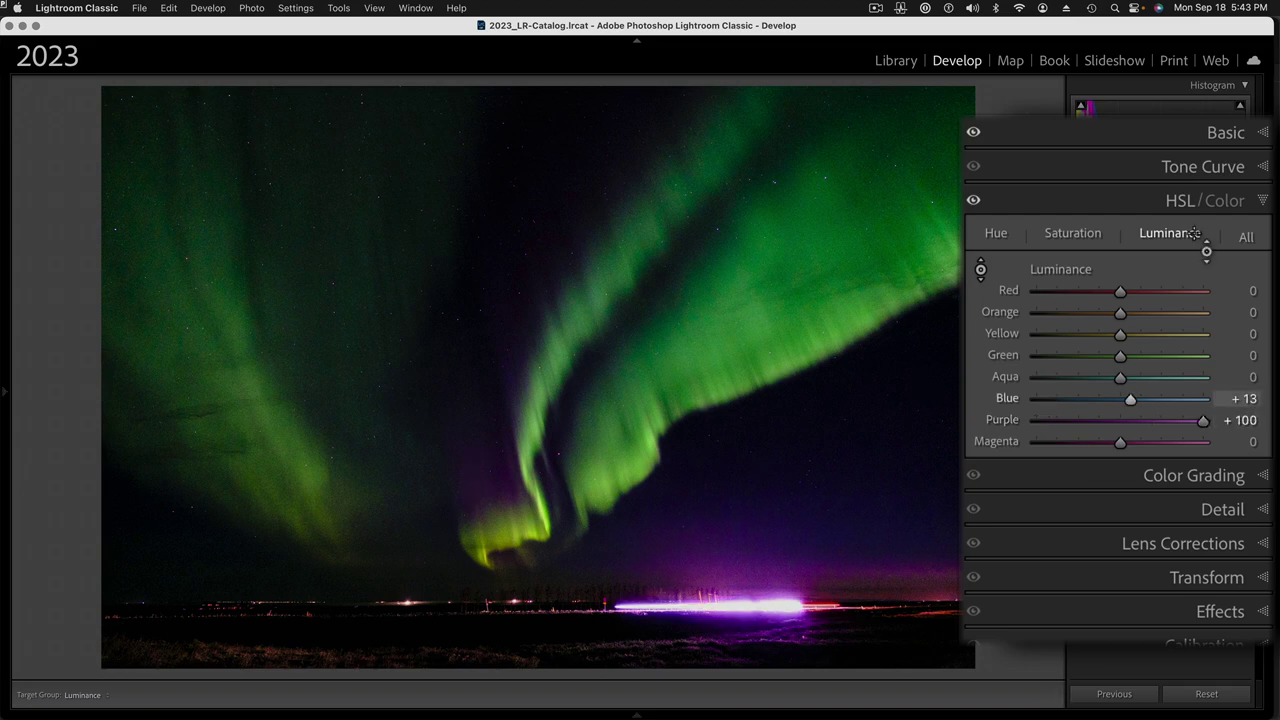
{"action": "left_click", "coordinate": [1066, 240]}
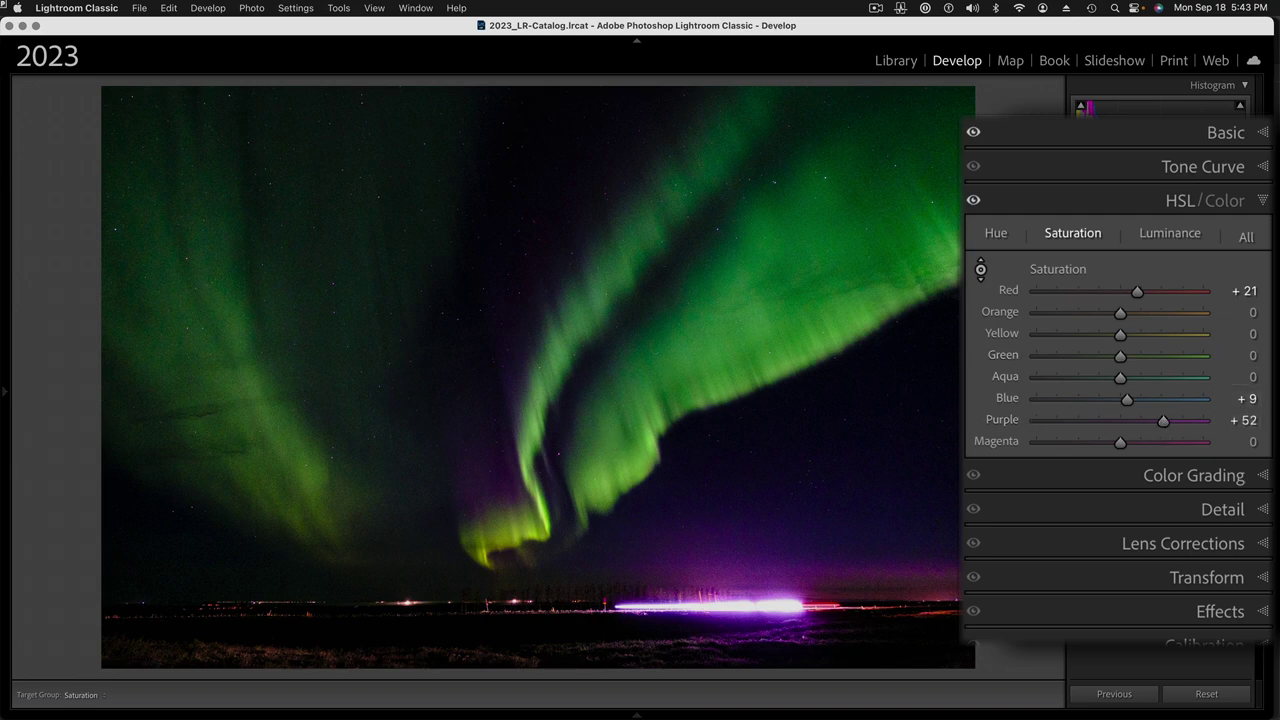
{"action": "left_click", "coordinate": [1264, 135]}
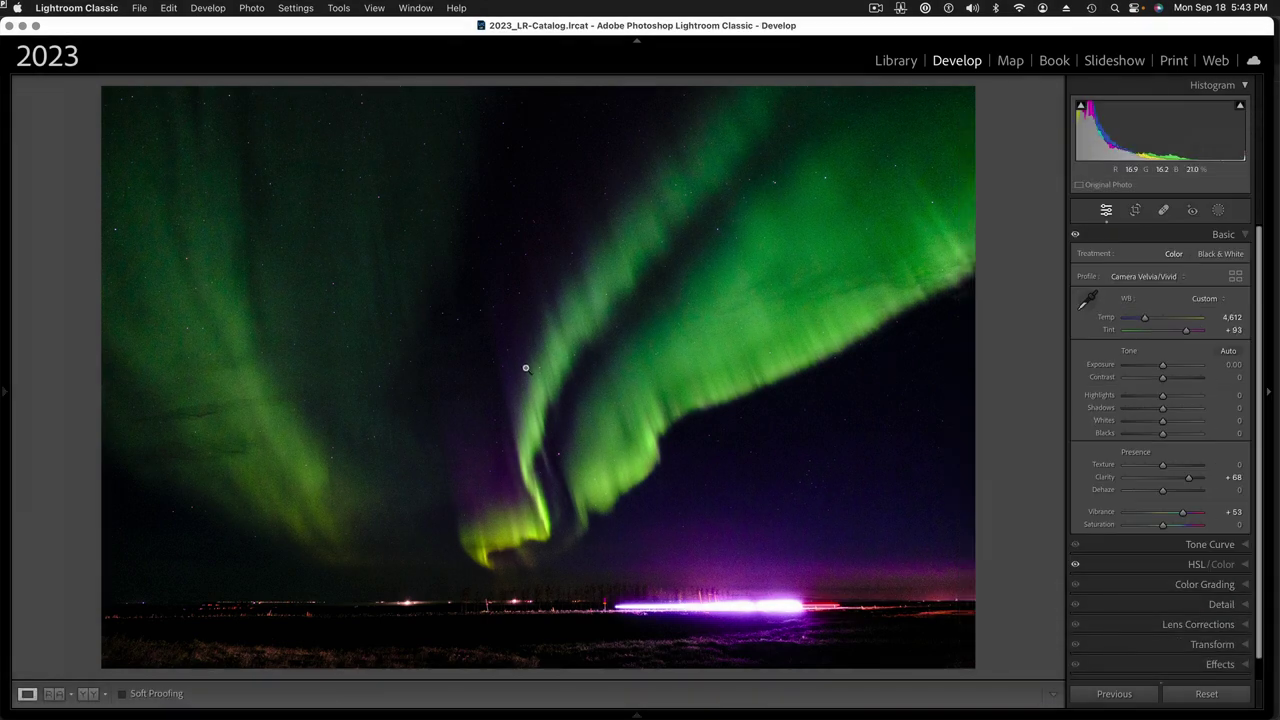
{"action": "left_click", "coordinate": [527, 371]}
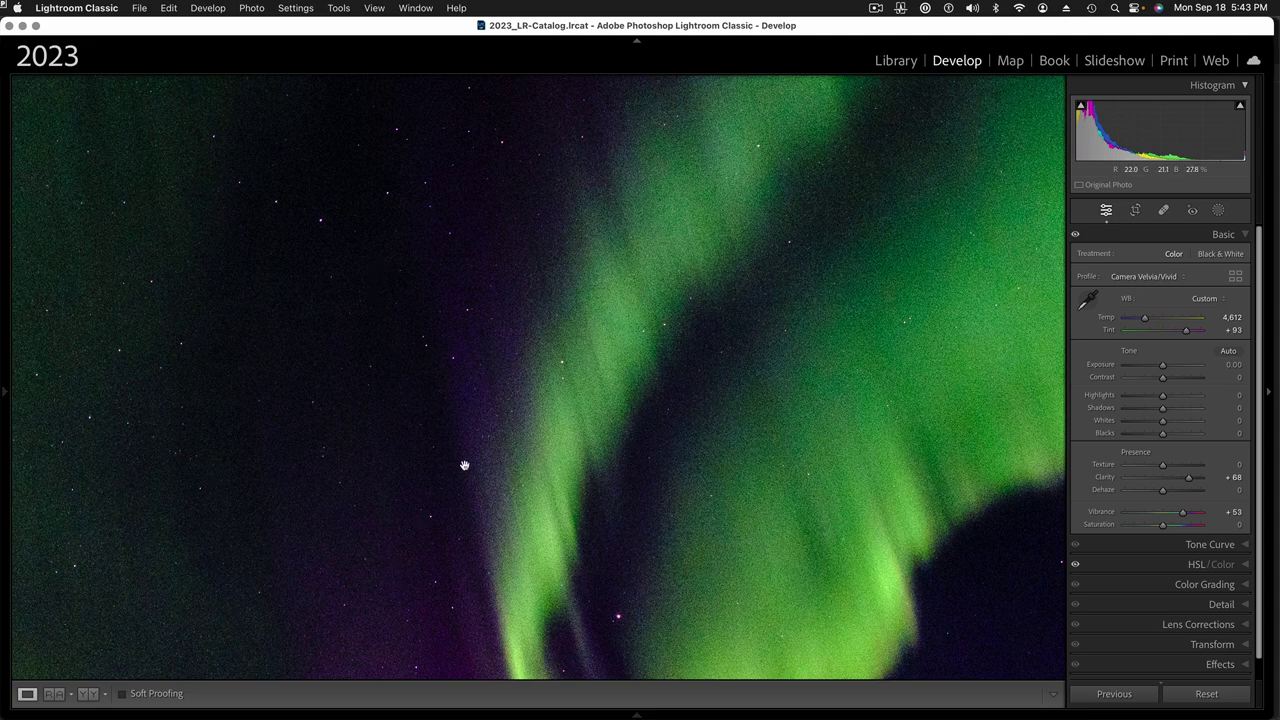
{"action": "left_click", "coordinate": [657, 402]}
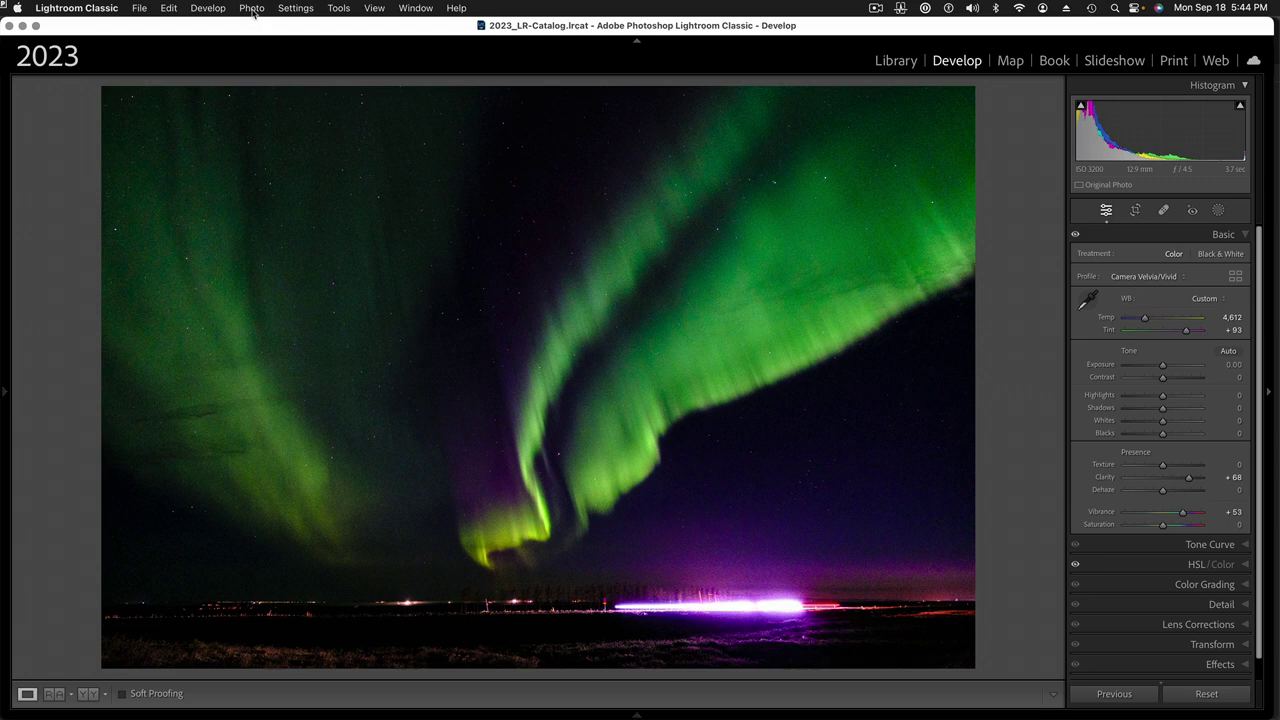
Launch Denoise from the Detail panel's Noise Reduction and preview it at Amount 75.
{"action": "left_click", "coordinate": [251, 8]}
{"action": "left_click", "coordinate": [1247, 606]}
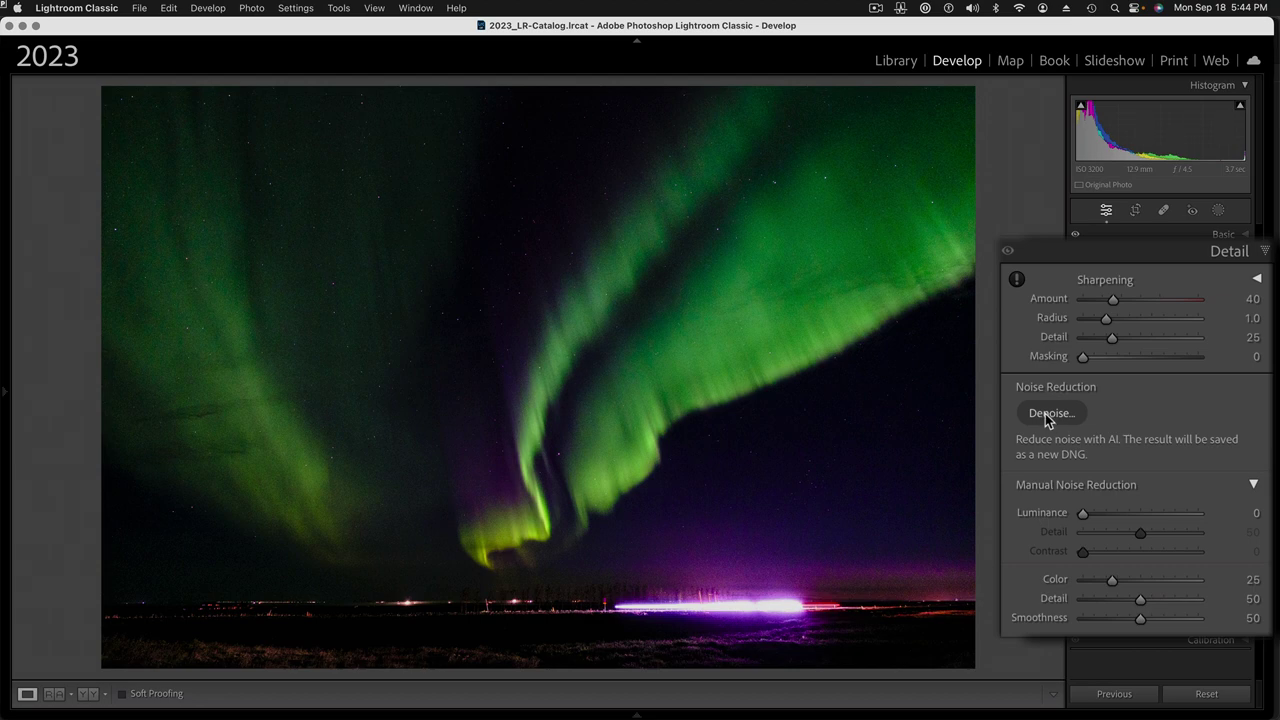
{"action": "left_click", "coordinate": [1101, 423]}
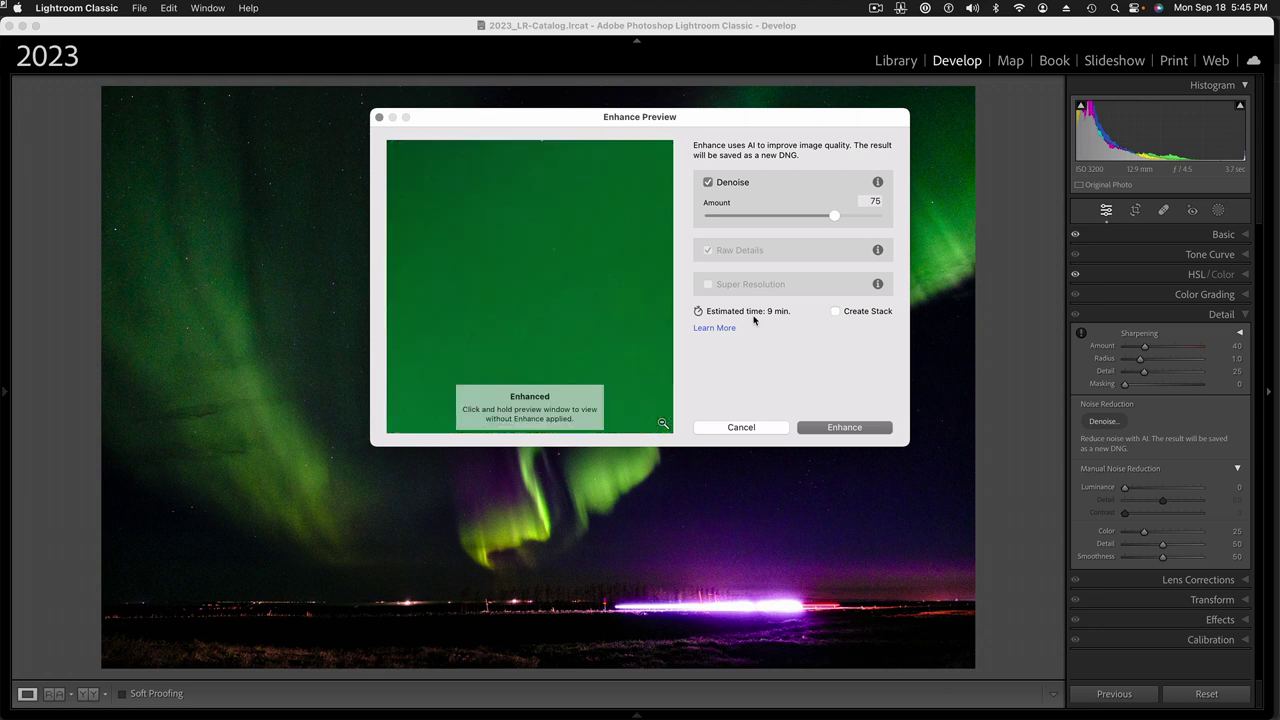
Check the preview against the original, then apply Denoise at 75 to create the enhanced DNG.
{"action": "left_click", "coordinate": [561, 339]}
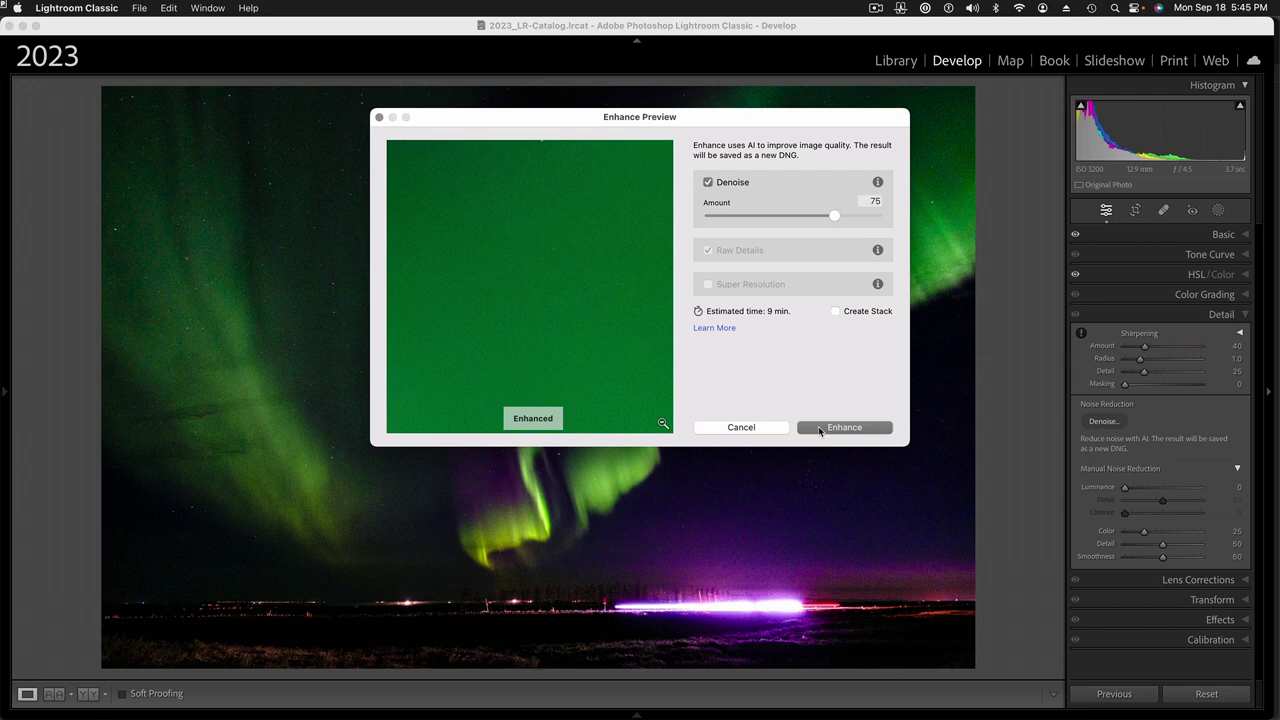
{"action": "left_click", "coordinate": [819, 428]}
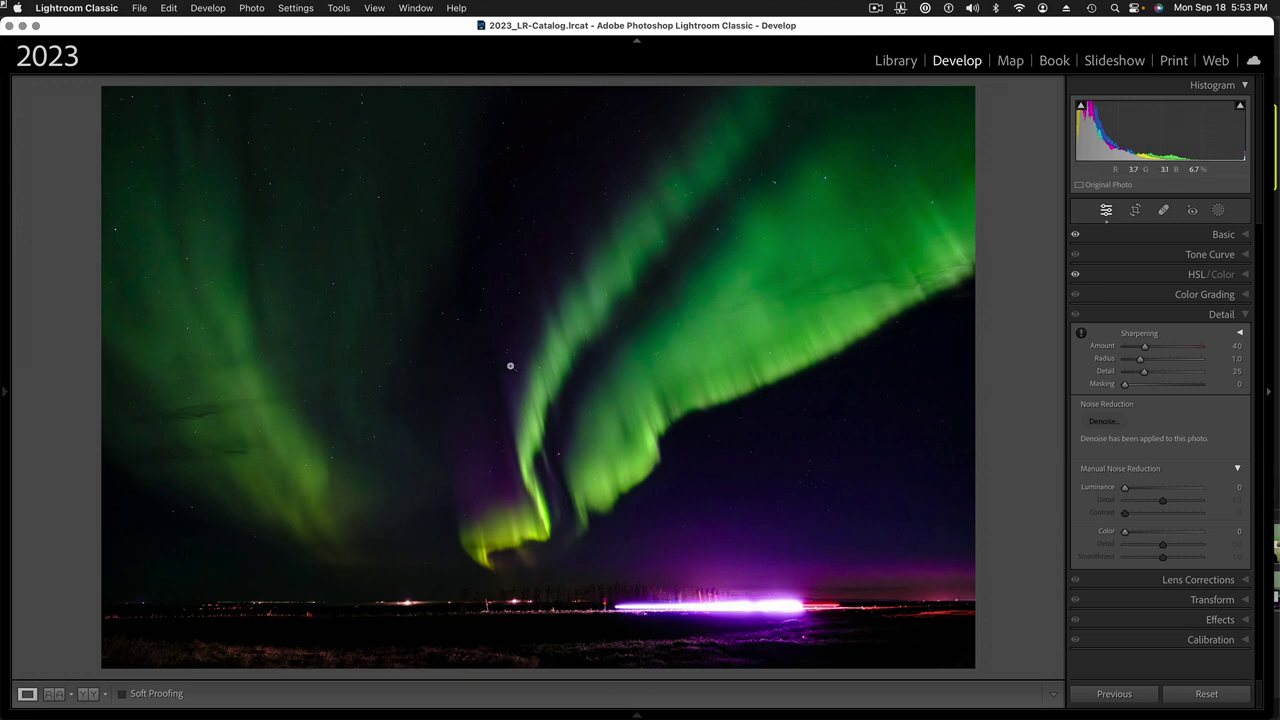
Zoom into the denoised aurora and pan across the sky to check the noise.
{"action": "left_click", "coordinate": [540, 360]}
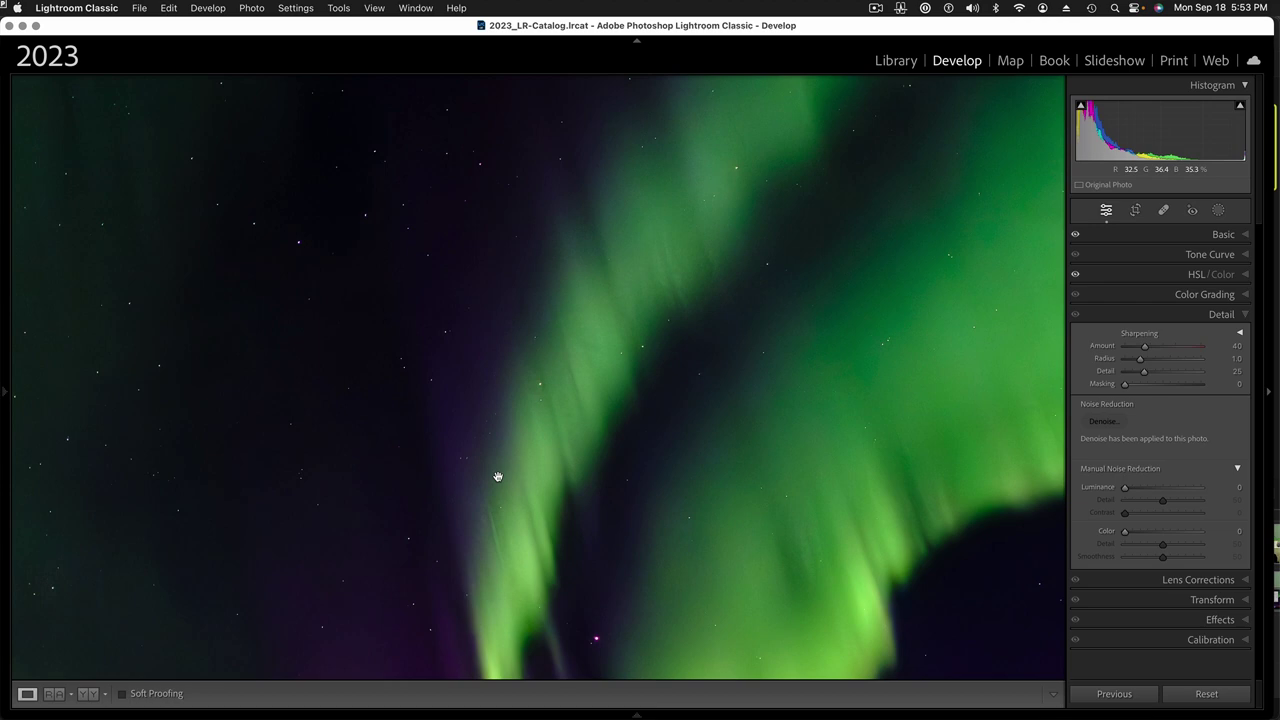
{"action": "left_click_drag", "start_coordinate": [498, 477], "coordinate": [526, 236]}
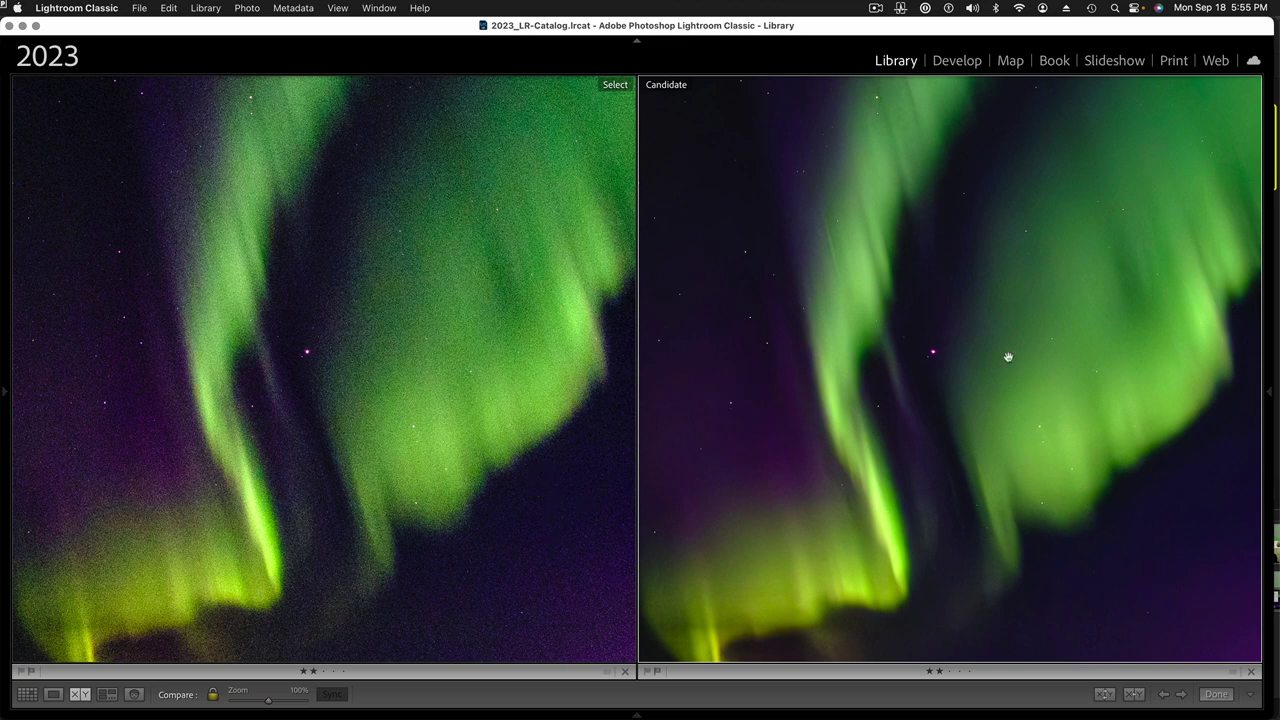
Switch to Loupe view and select the denoised Enhanced-NR DNG in the filmstrip.
{"action": "left_click", "coordinate": [53, 694]}
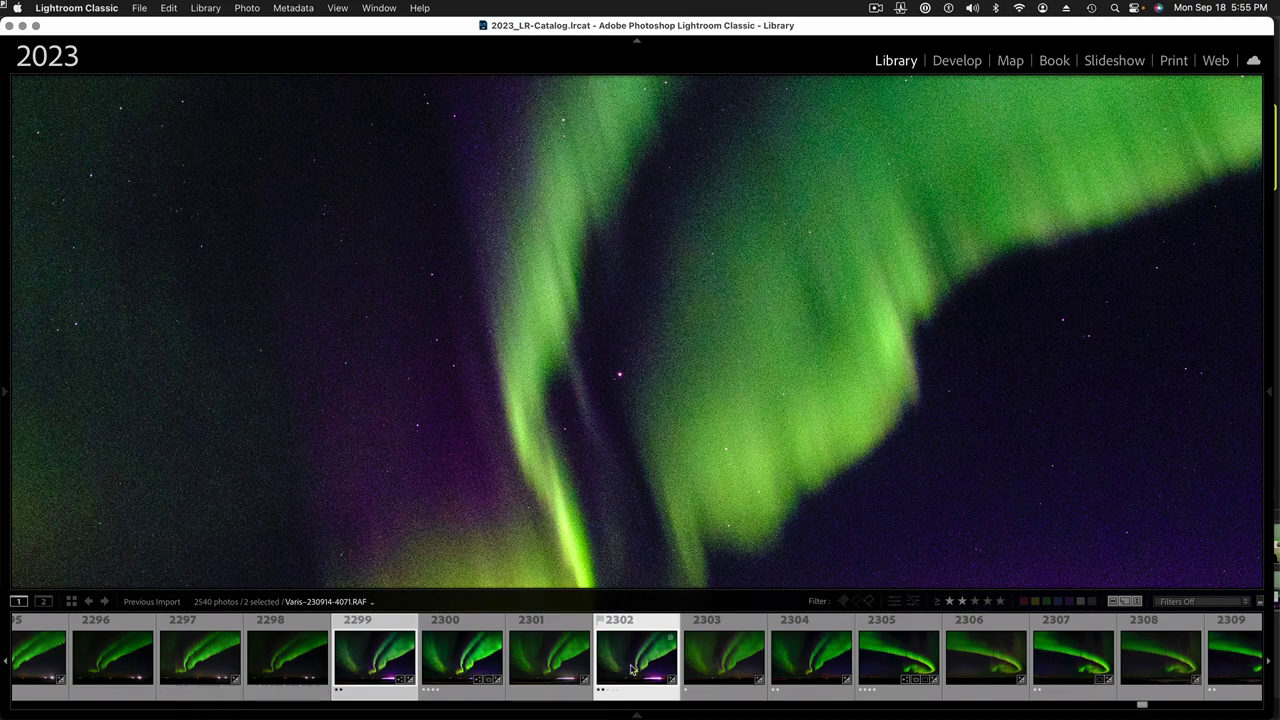
{"action": "left_click", "coordinate": [381, 657]}
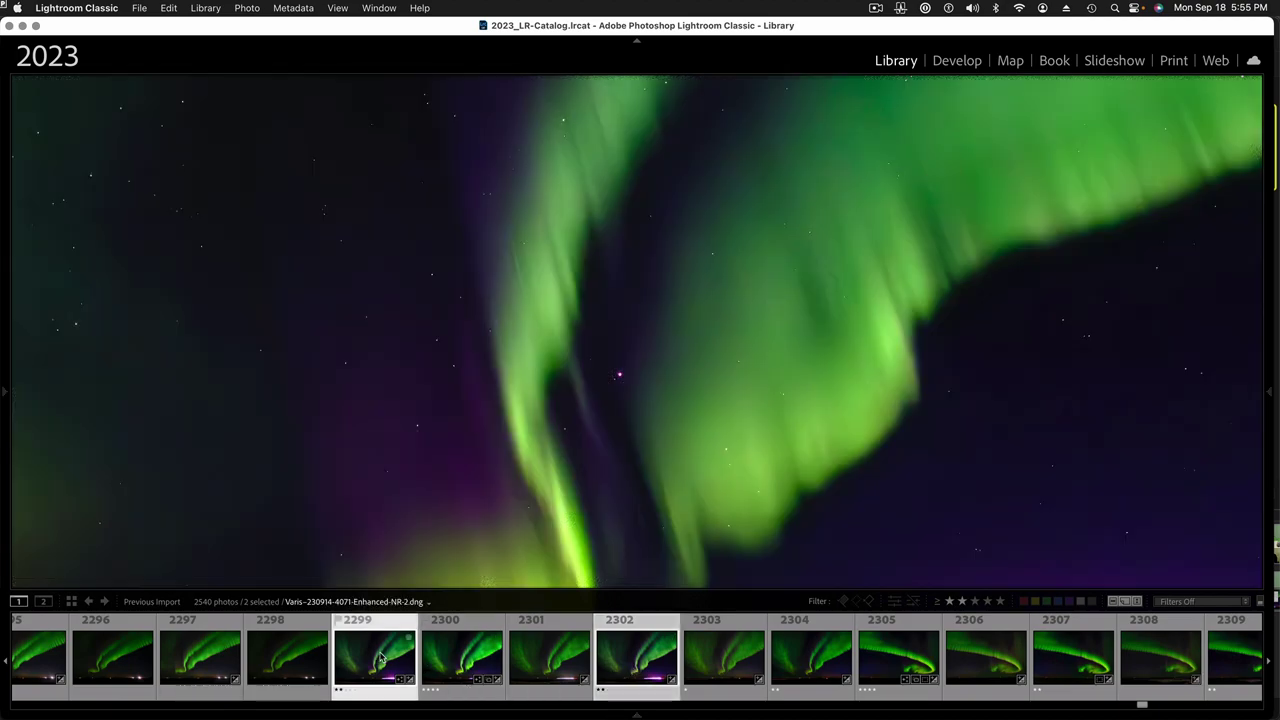
Return the denoised DNG to Fit view with the Navigator, Catalog and Folders panel shown.
{"action": "left_click", "coordinate": [628, 349]}
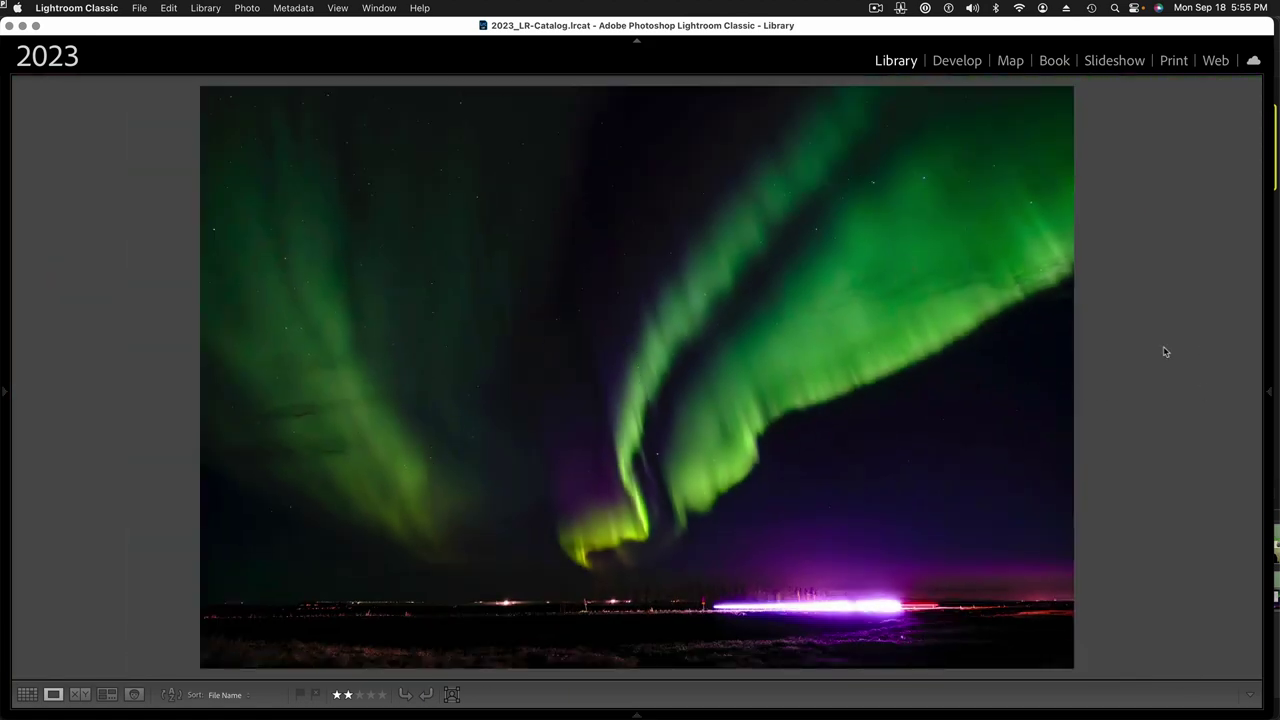
{"action": "mouse_move", "coordinate": [19, 412]}
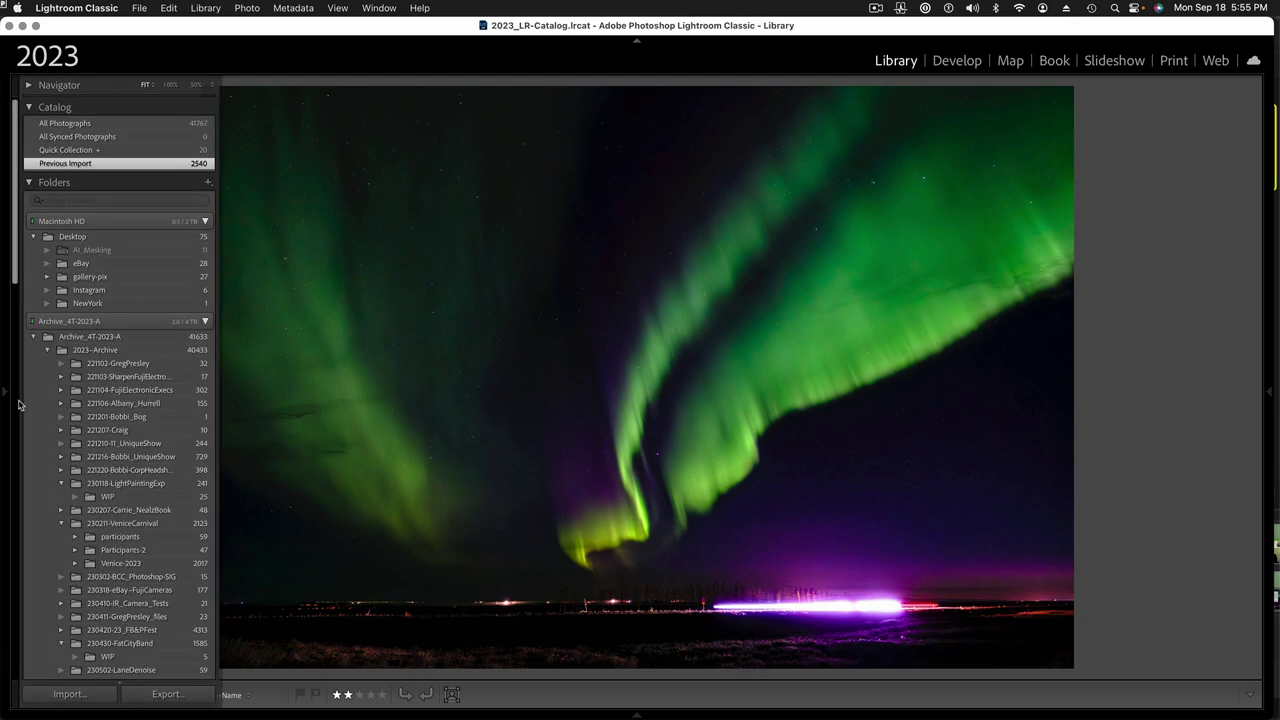